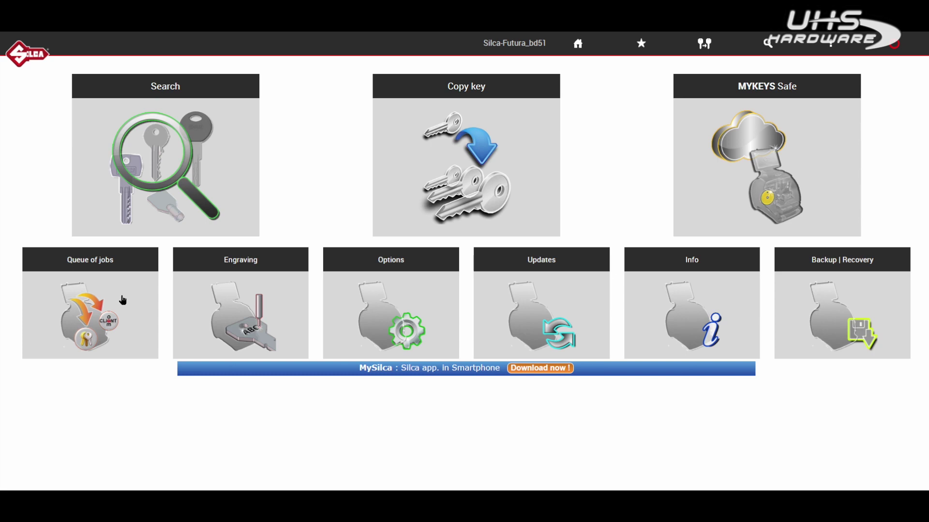
Show the Futura's job queue with the card 410 key job Queued at 0/1.
click(123, 301)
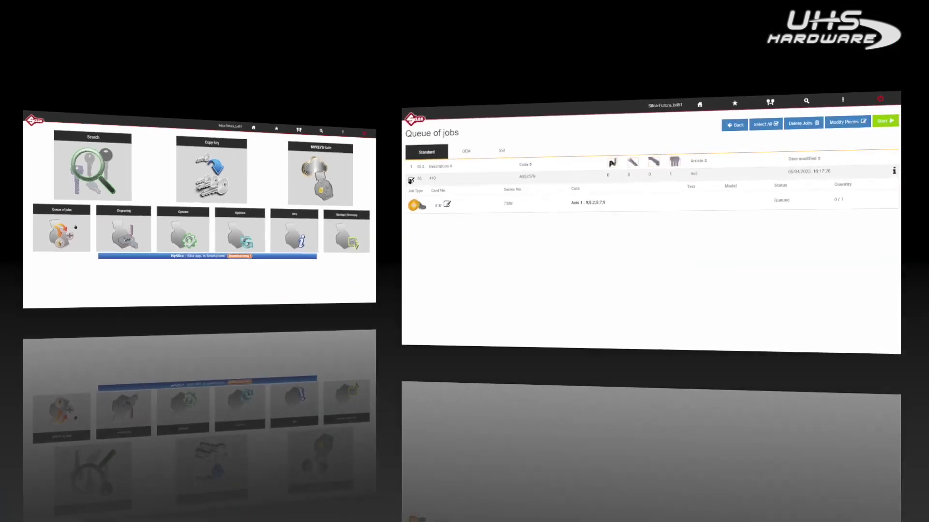